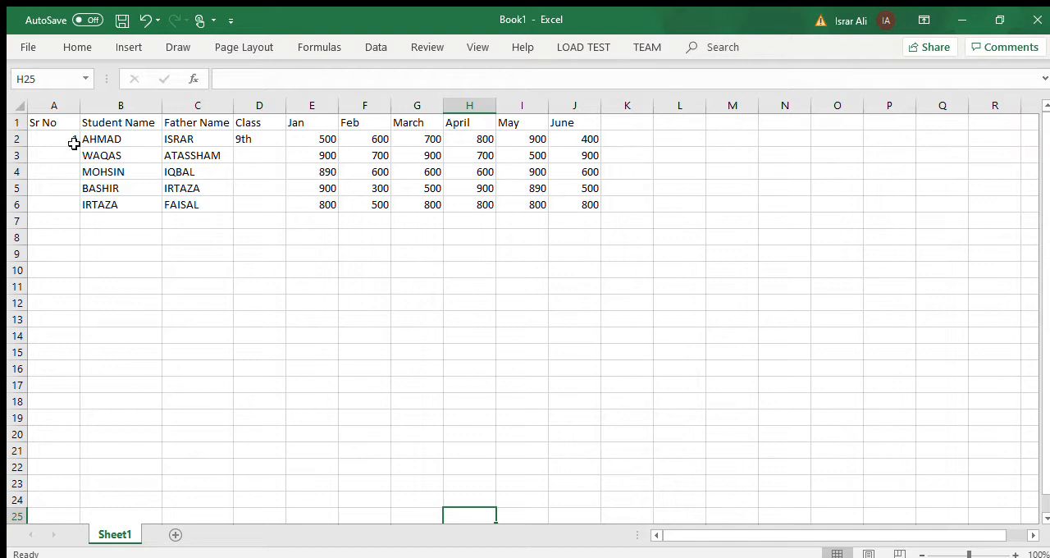
Number the students 1 to 5 in the Sr No column and fill the class 9th down through D6.
left_click(72, 142)
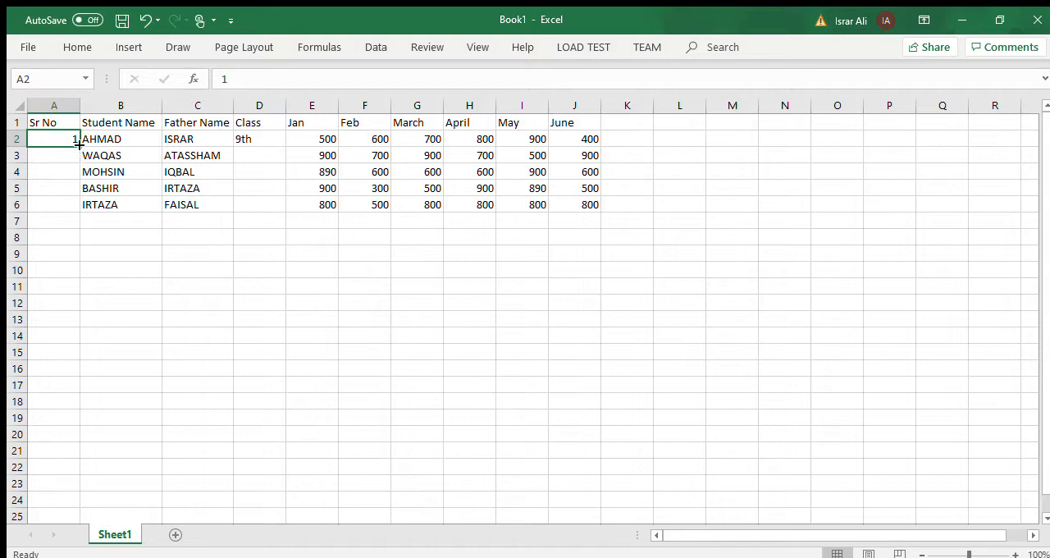
left_click_drag(79, 145, 79, 209)
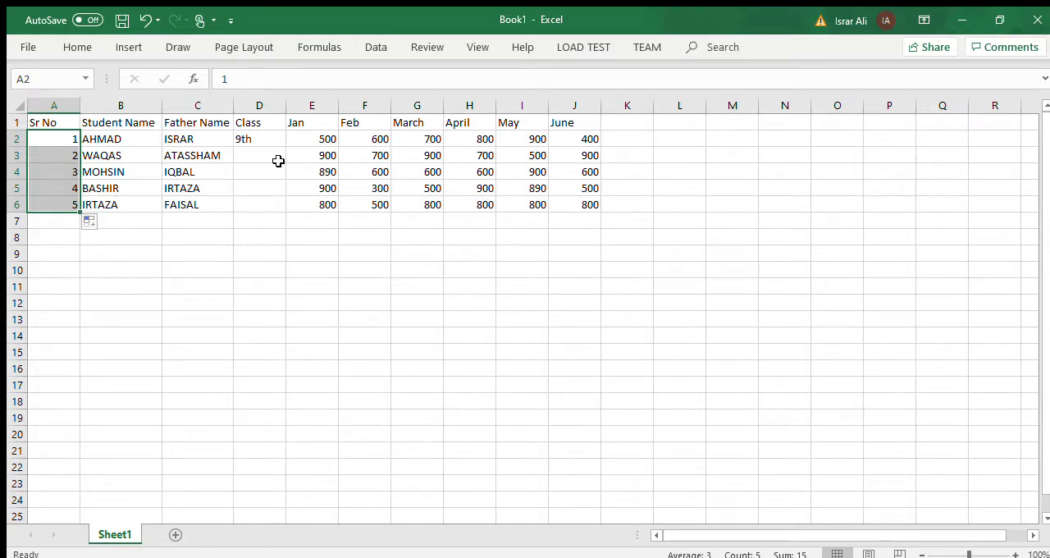
left_click(258, 139)
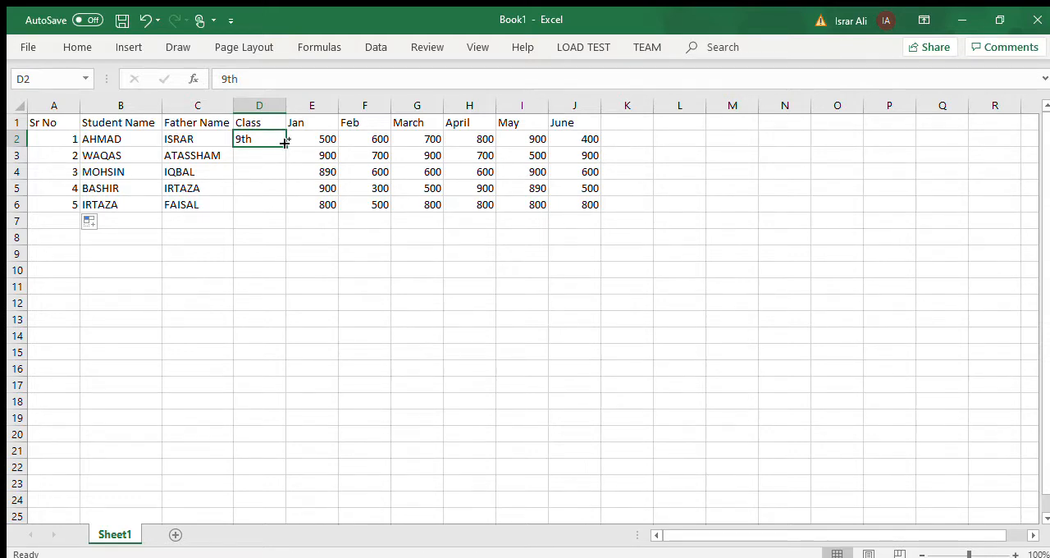
left_click_drag(285, 143, 282, 215)
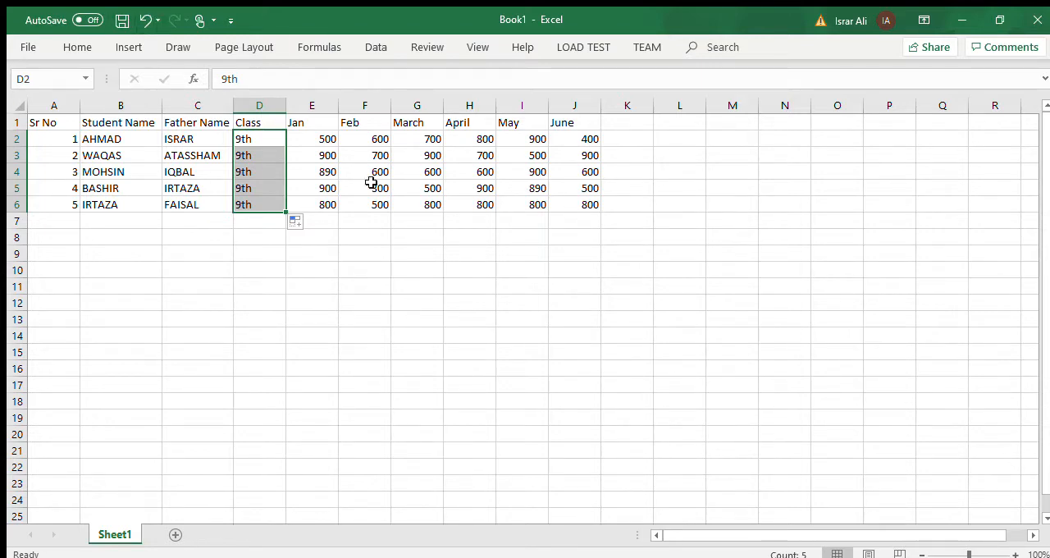
Total the Jan fees in E7 with the formula =SUM(E2:E6).
left_click(329, 222)
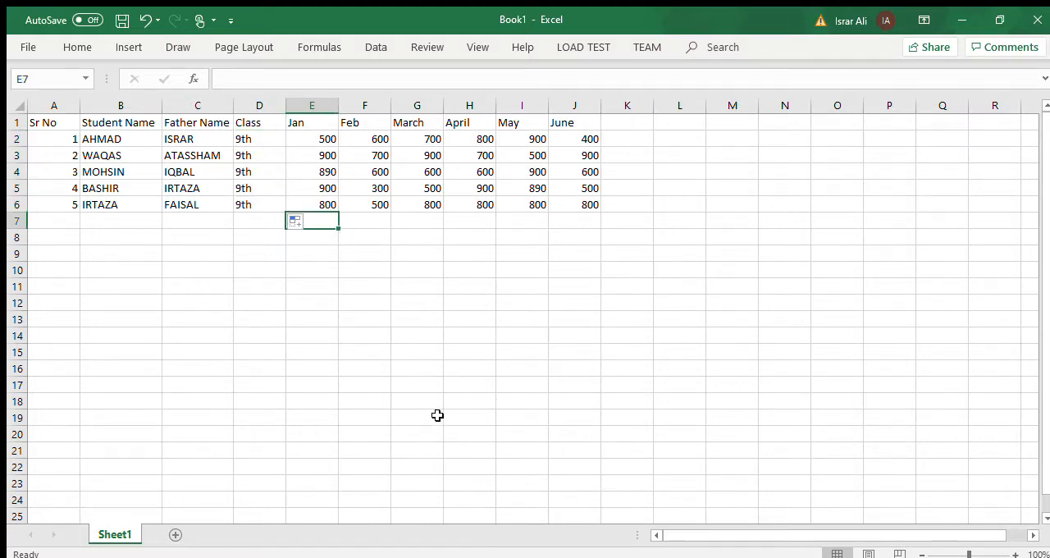
type("=")
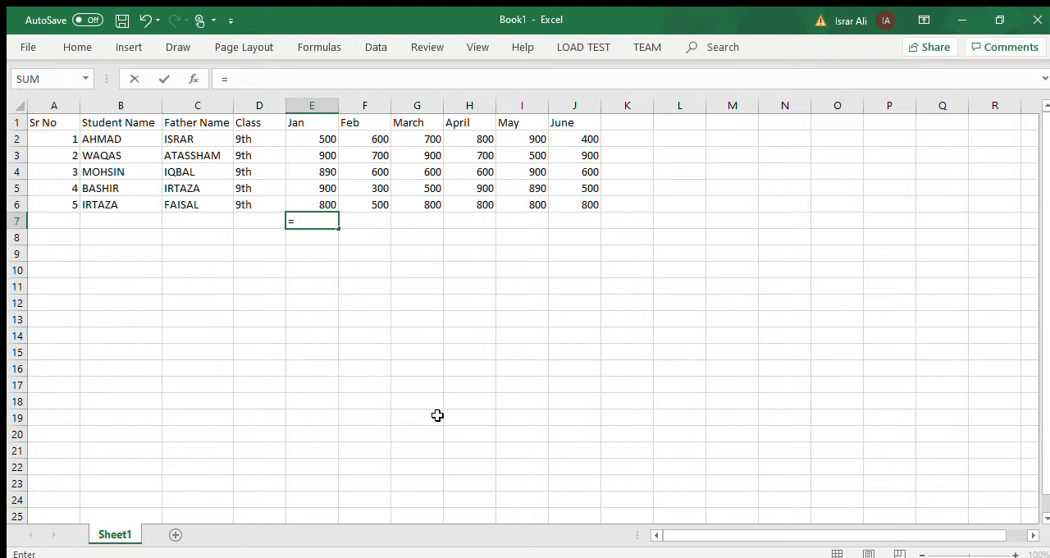
type("sum(")
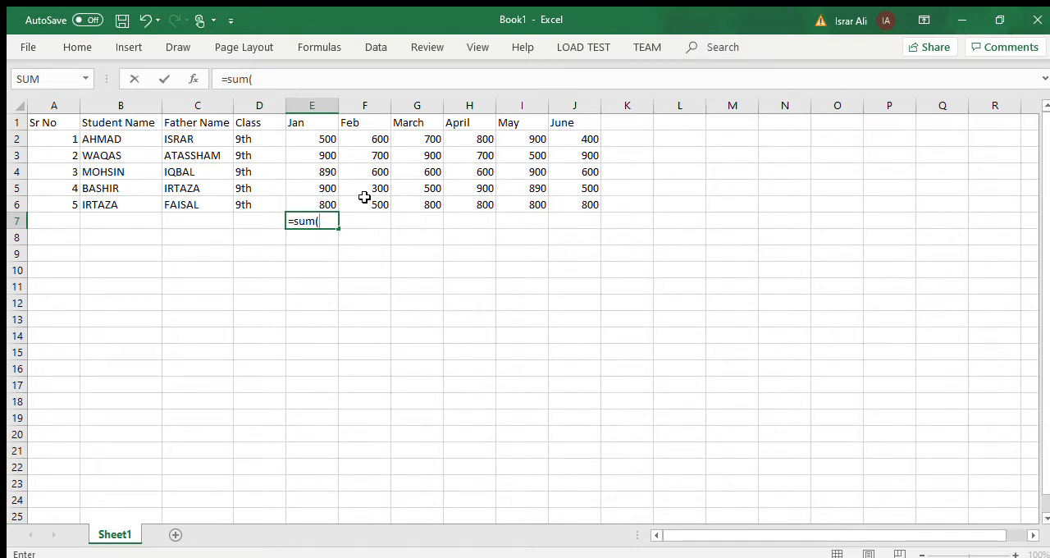
type("E2:")
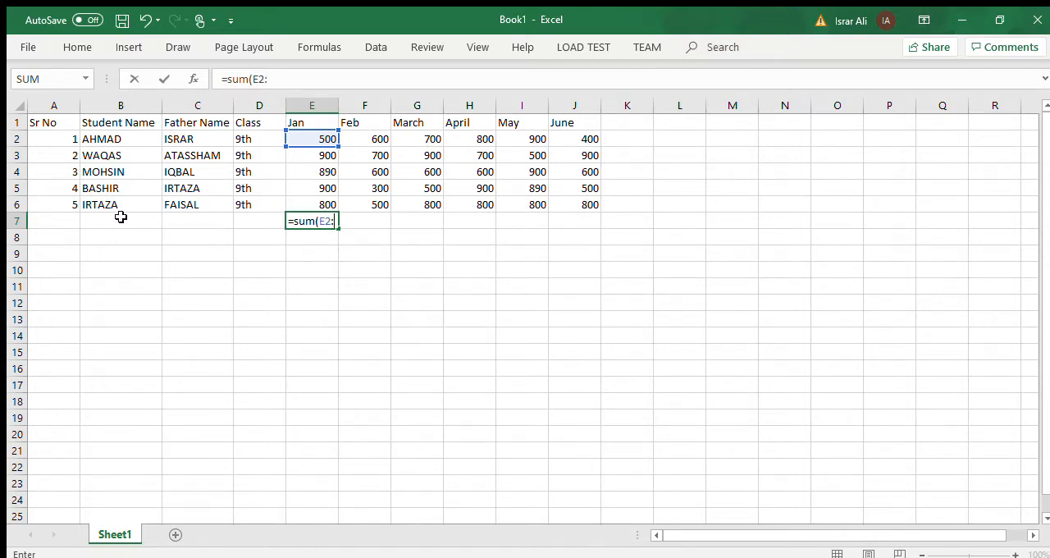
left_click(323, 204)
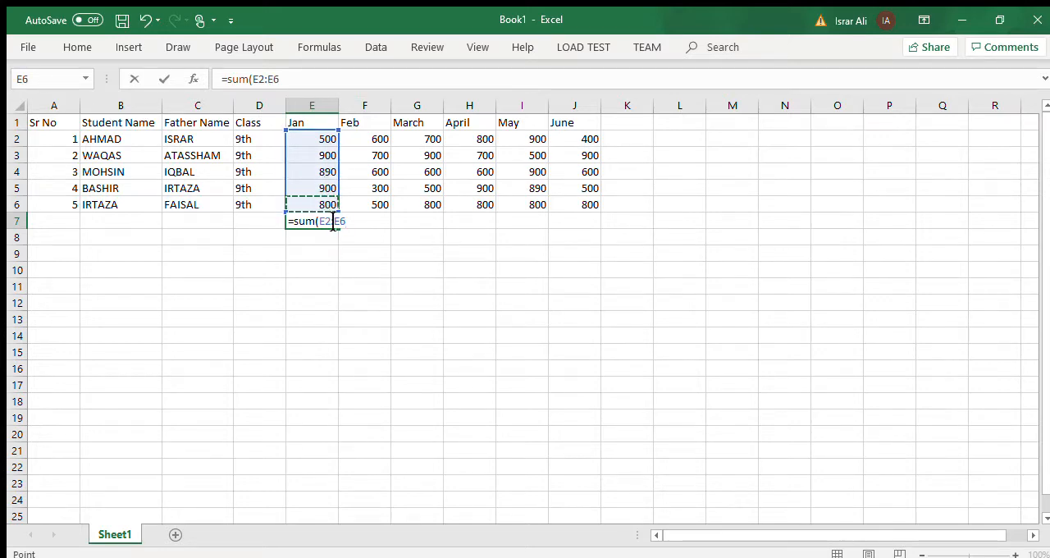
type(")")
key("Return")
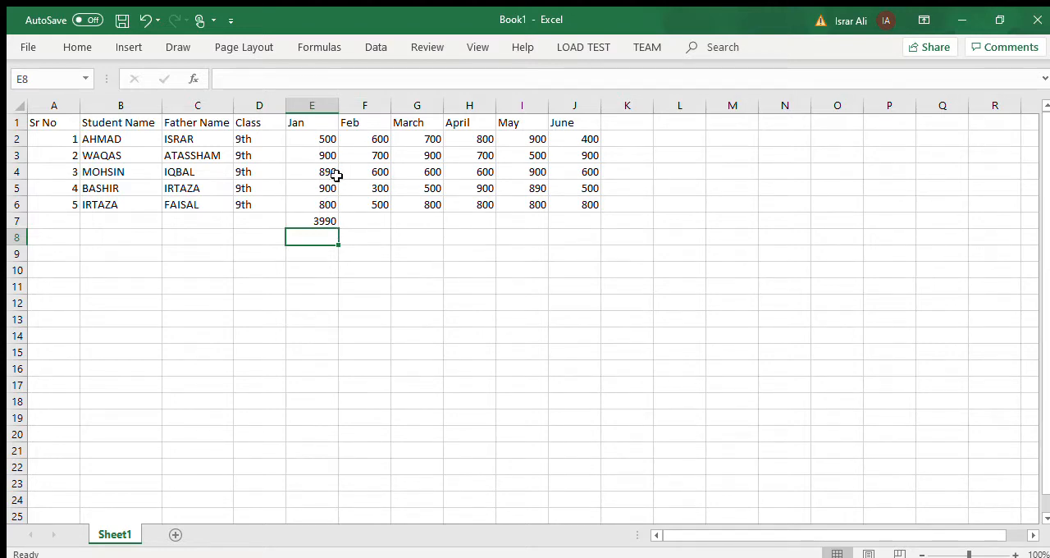
Try to total the Feb fees in F7 with the formula =F2+F6.
left_click(375, 134)
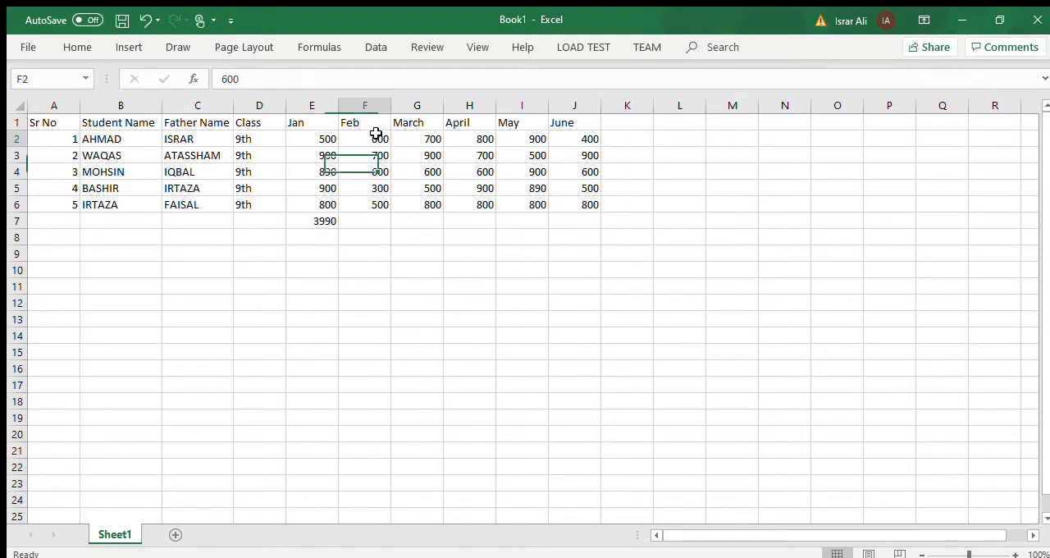
left_click(356, 222)
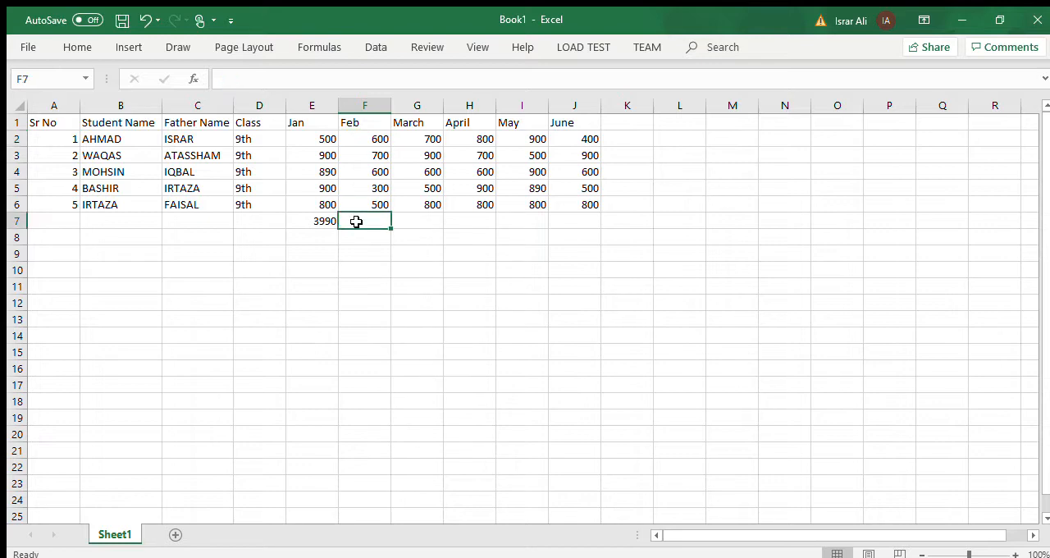
left_click(364, 139)
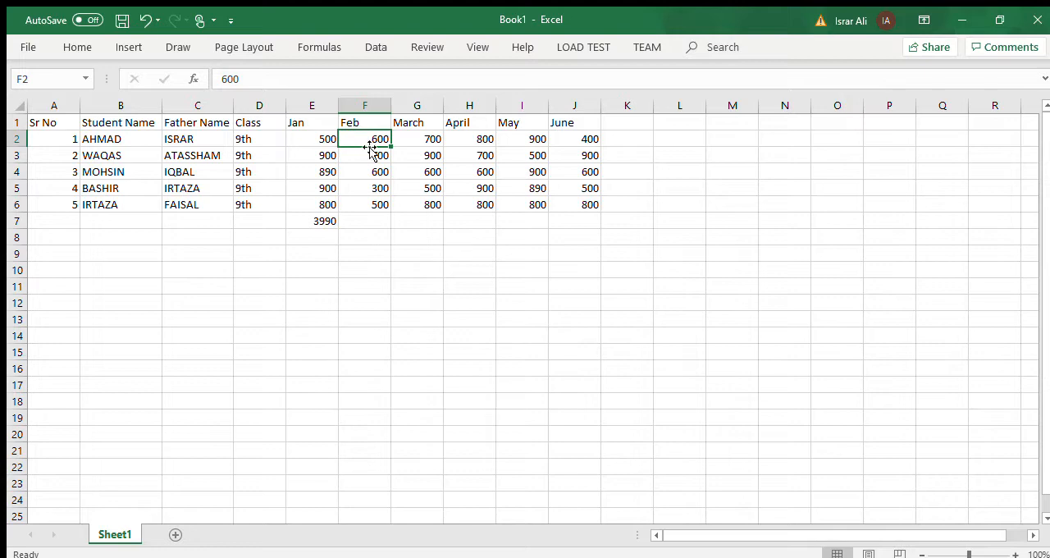
left_click(370, 220)
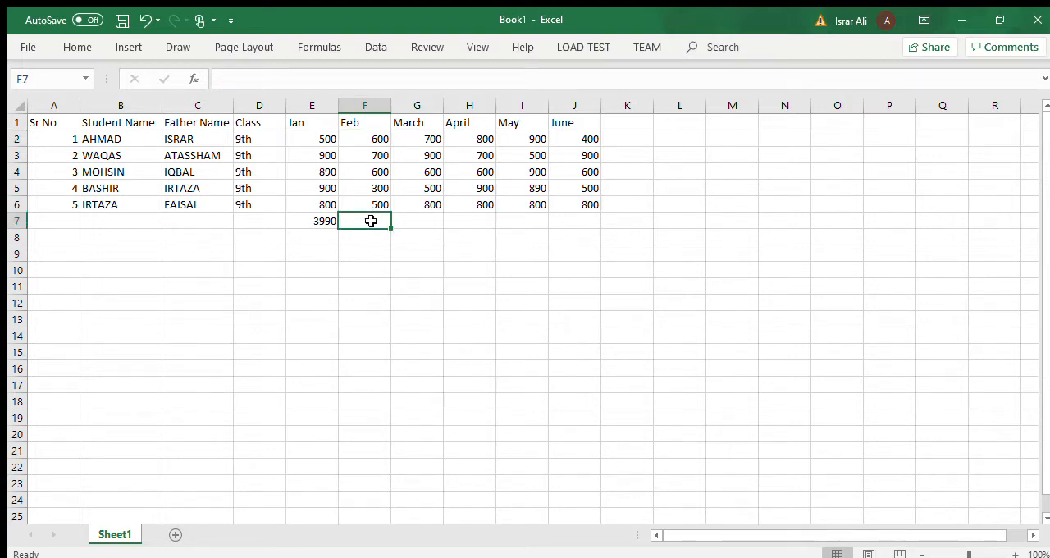
type("=")
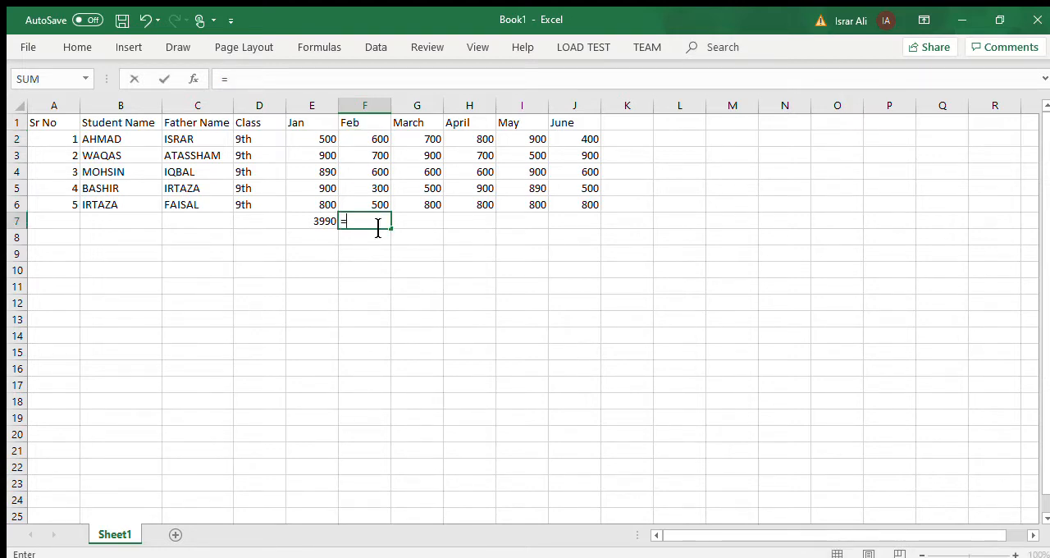
left_click(373, 141)
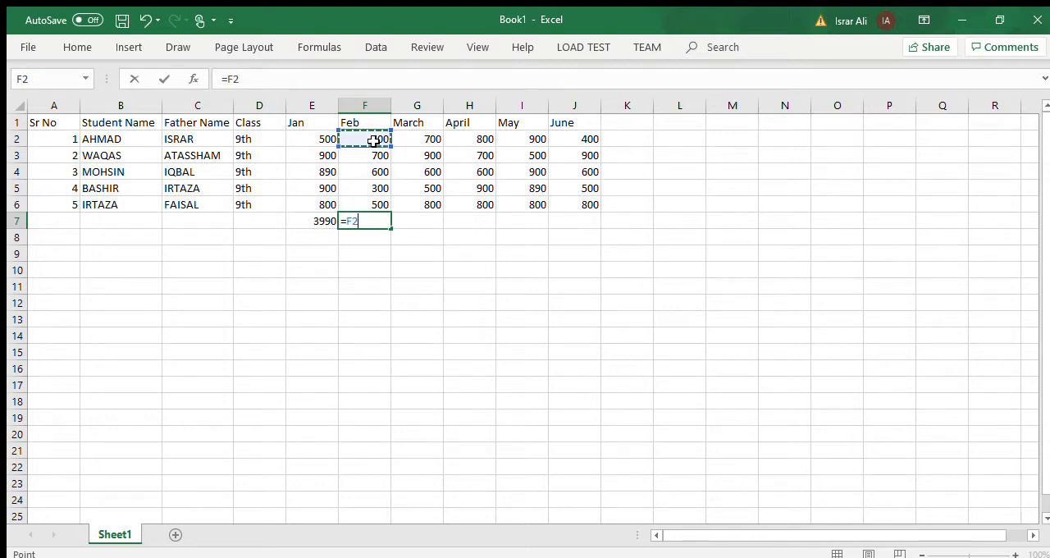
type("+")
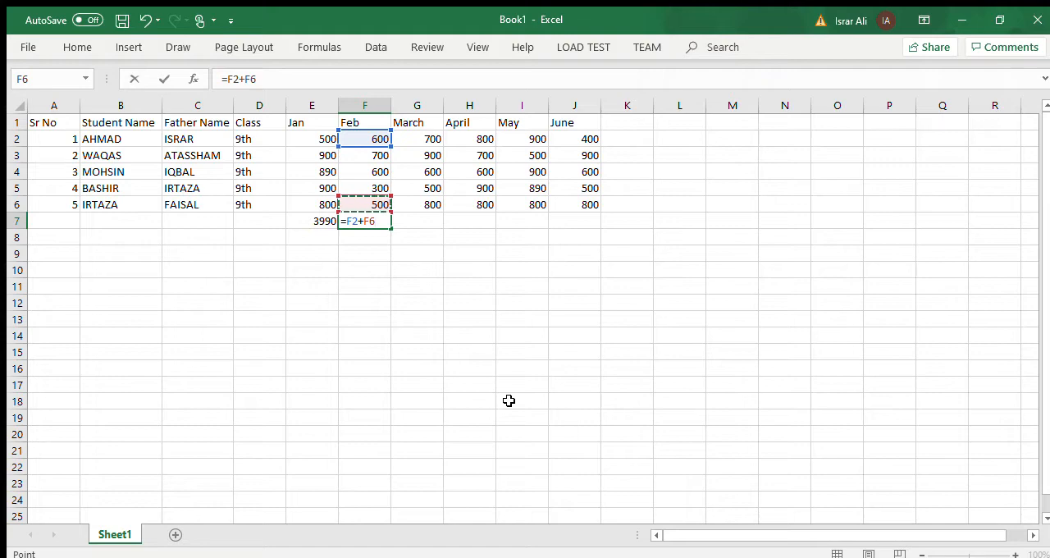
key("Return")
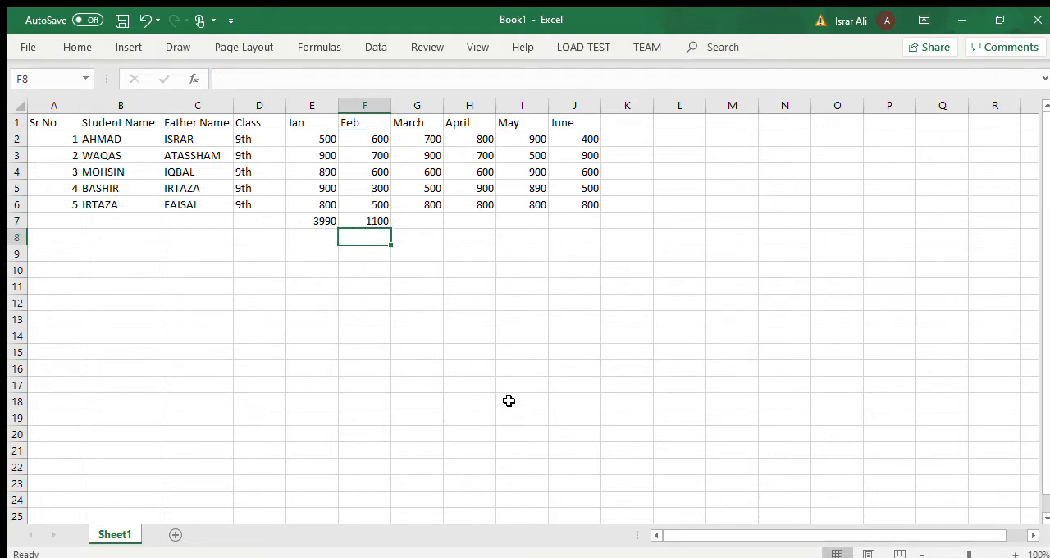
Replace the formula in F7 with =SUM(F2:F6) to total all the Feb fees.
left_click(374, 220)
double_click(375, 221)
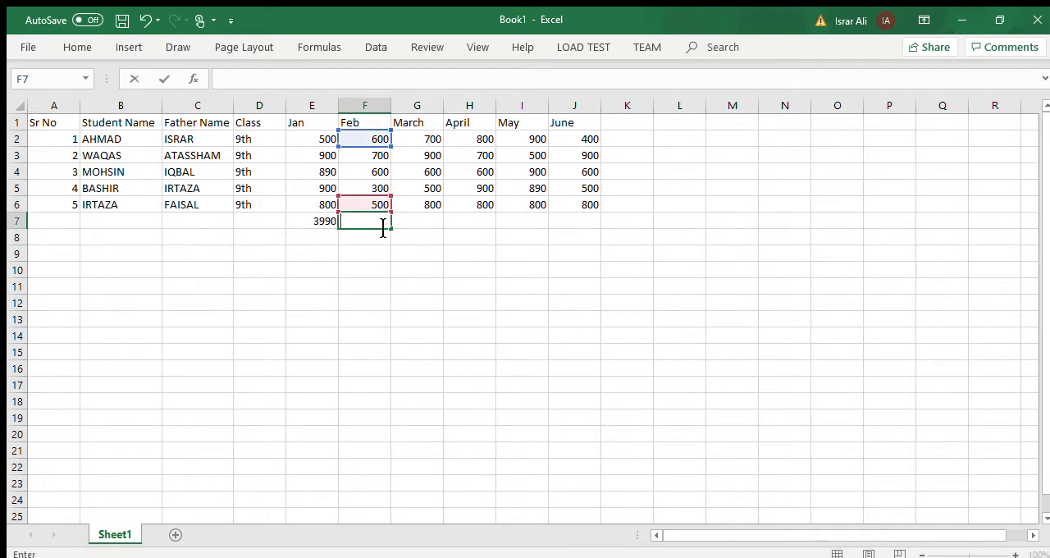
type("=sum(")
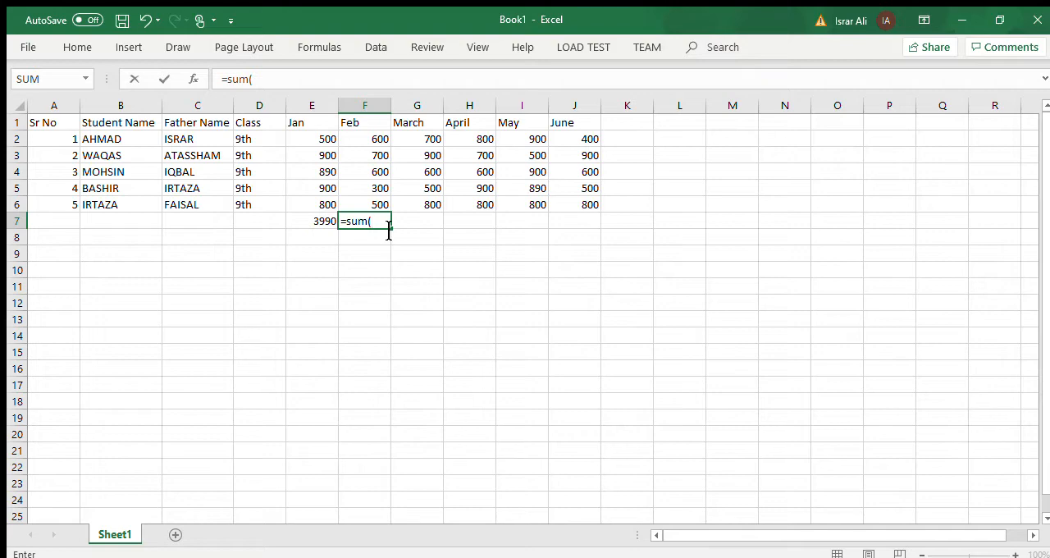
left_click(377, 137)
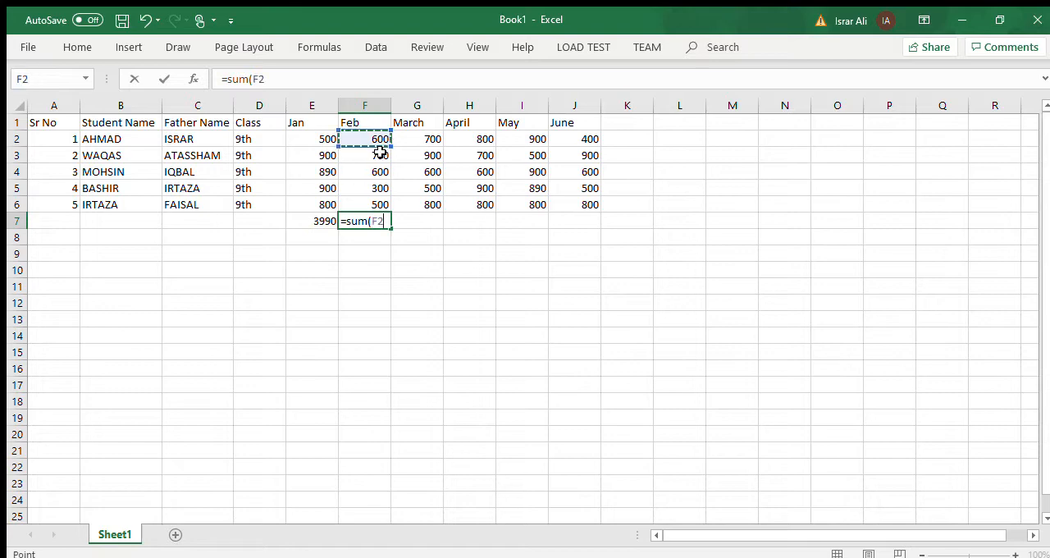
key("F8")
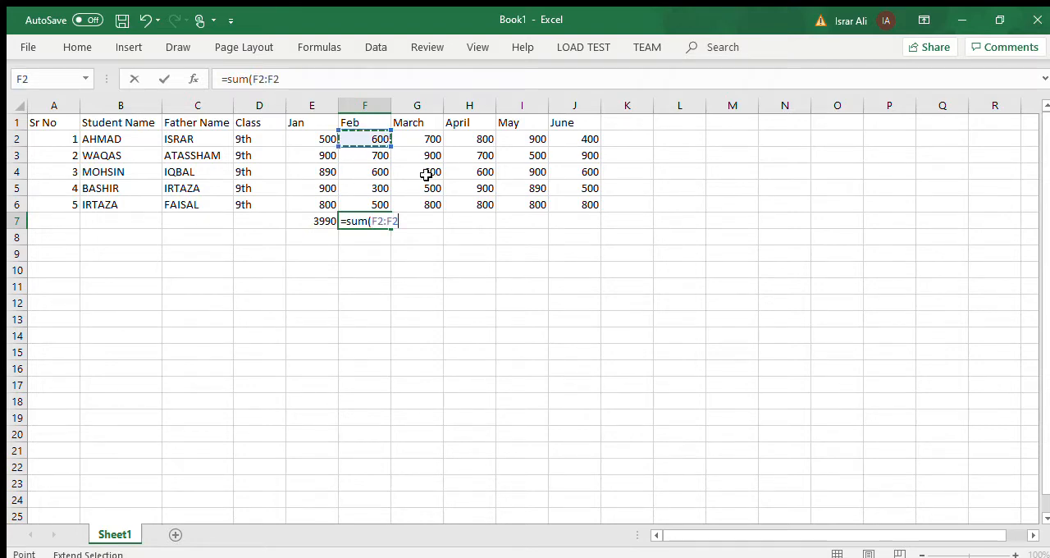
left_click(369, 207)
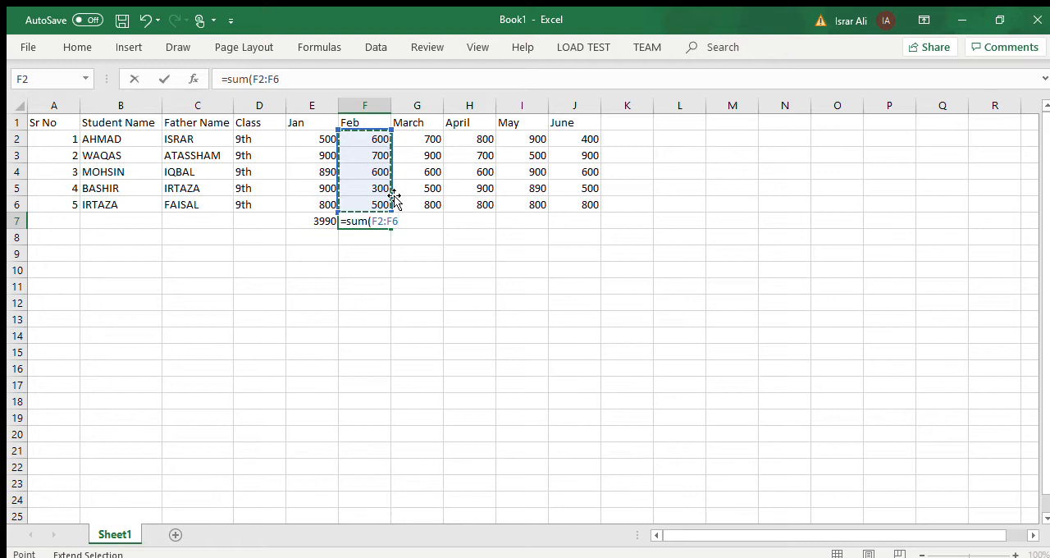
type(")")
key("Return")
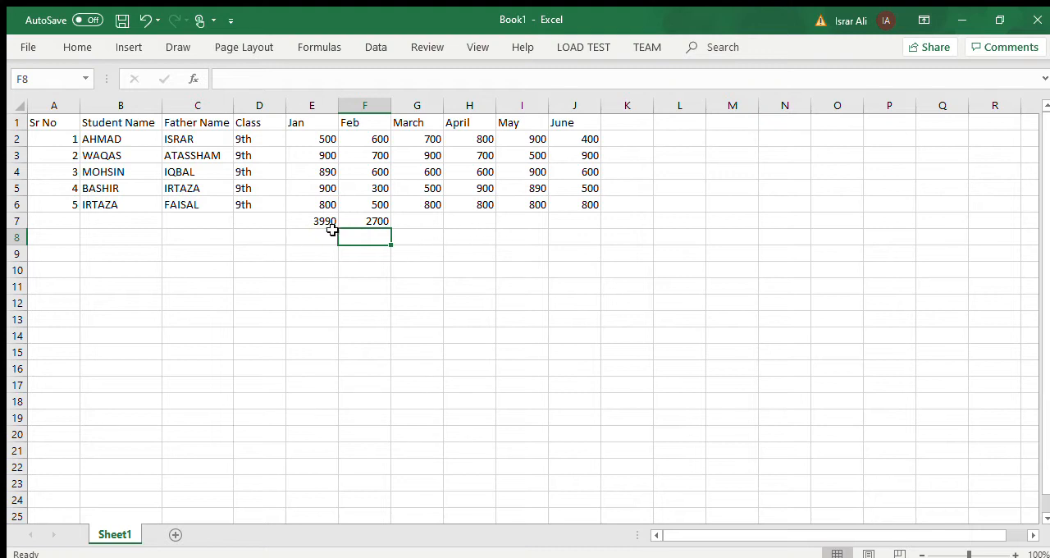
Fill the Feb total formula from F7 across to J7 to total the March to June fees.
left_click(373, 222)
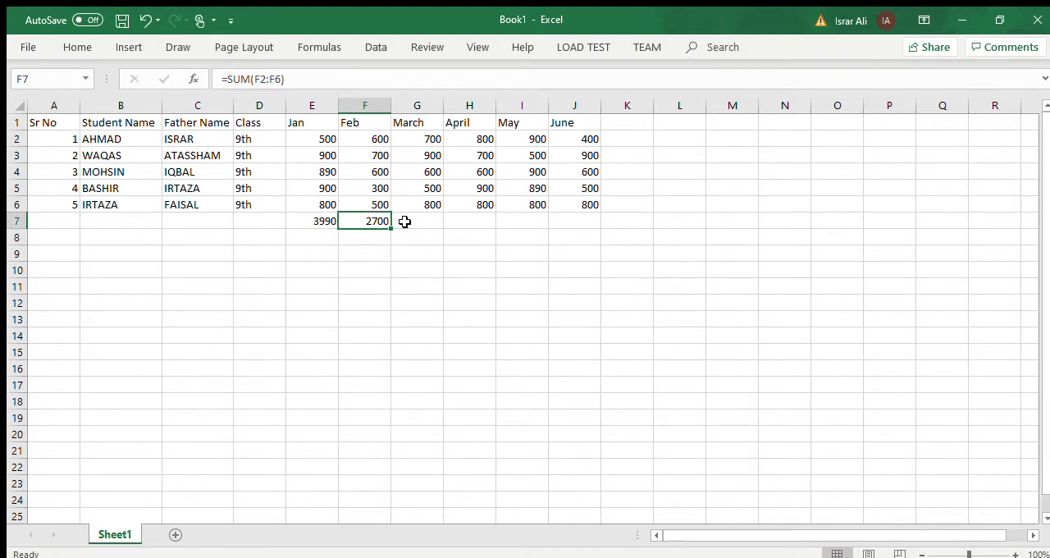
left_click_drag(390, 229, 589, 223)
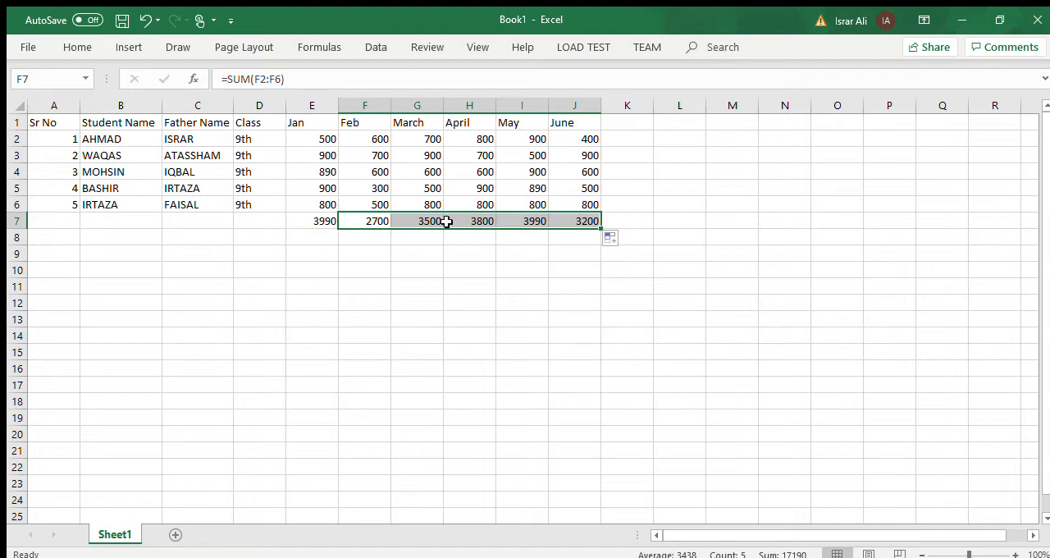
left_click(531, 271)
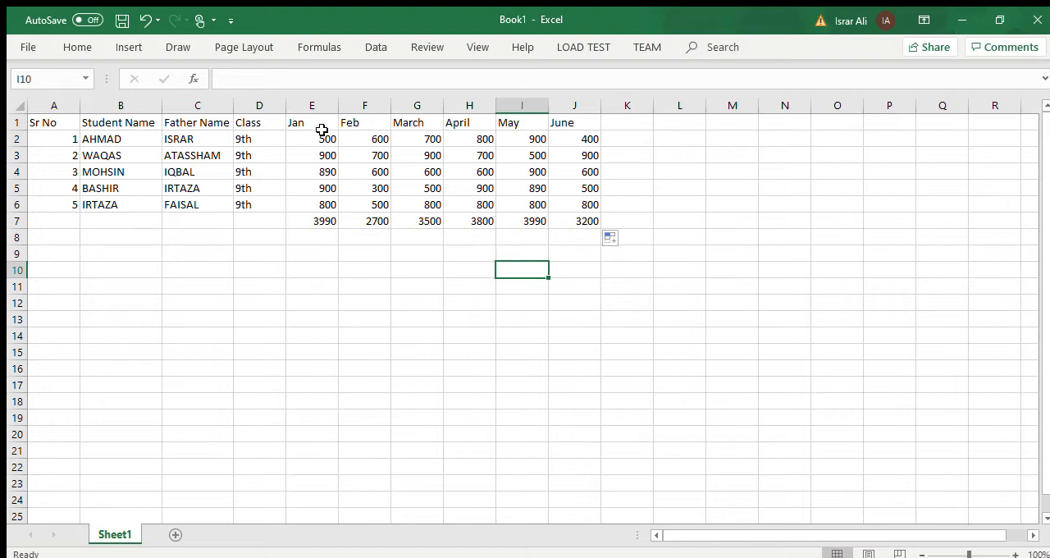
left_click(316, 228)
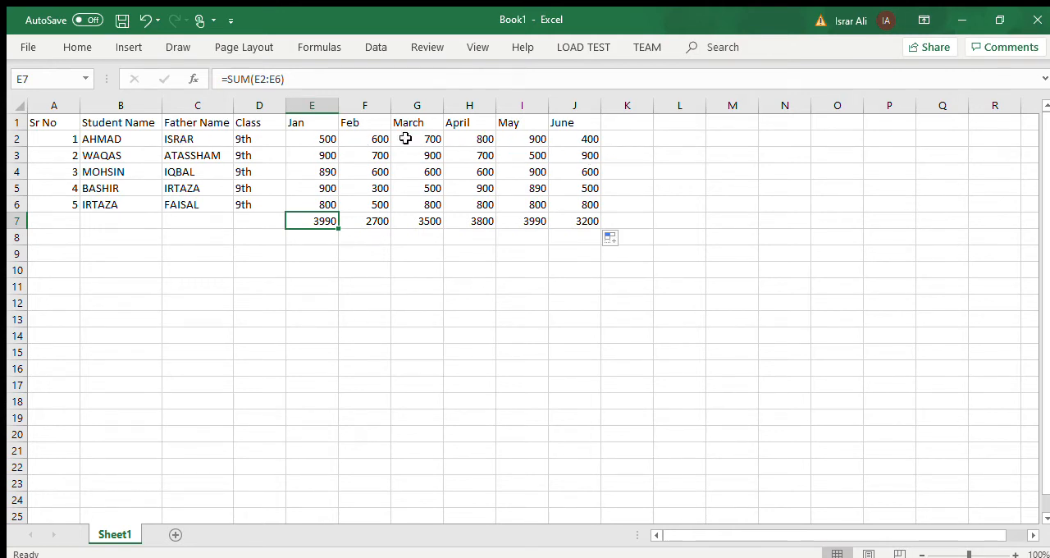
Add the column heading Total Fee in K1, beside June.
left_click(641, 123)
type("T")
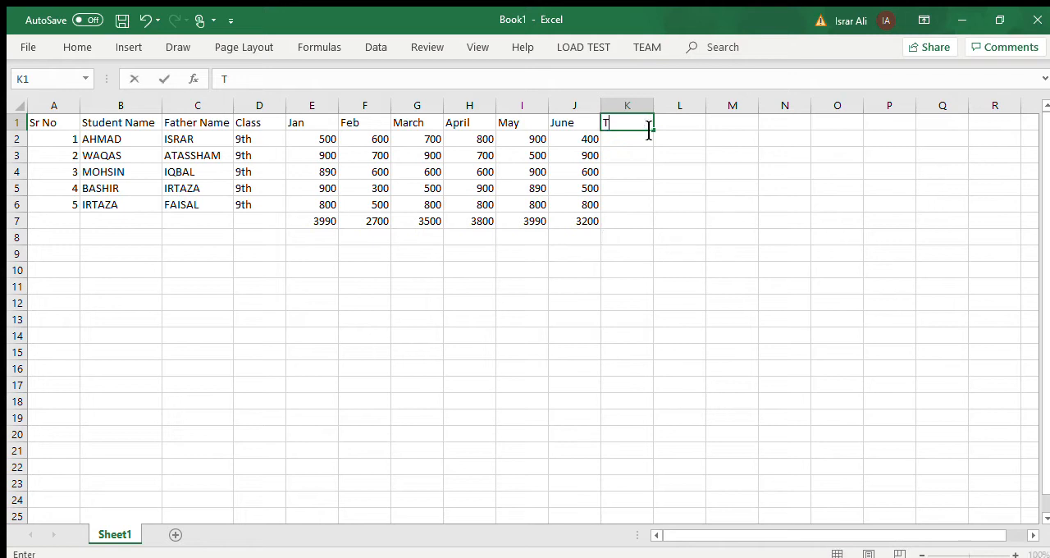
type("otal Ffe")
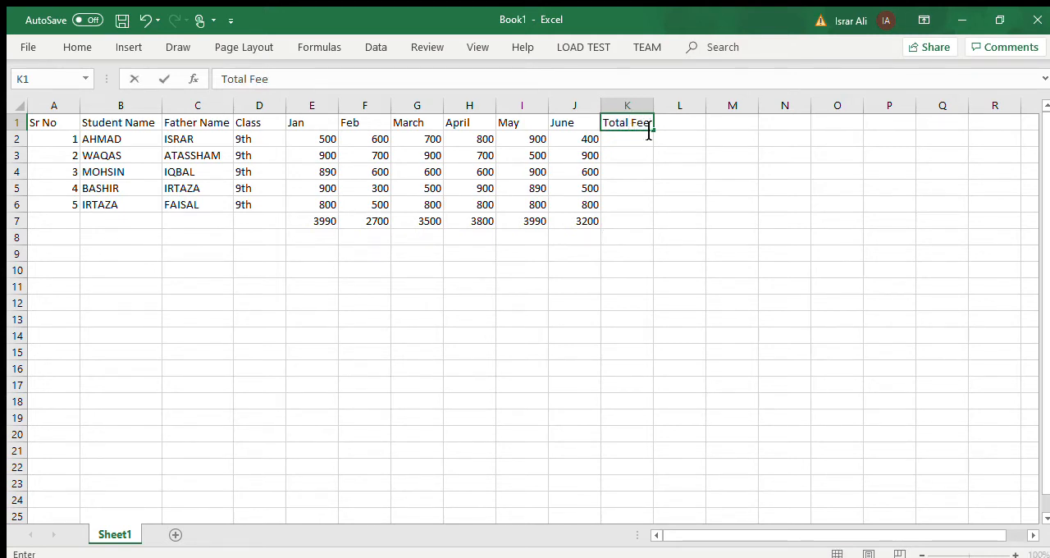
Total the first student's January to June fees in K2 with the formula =SUM(E2:J2).
left_click(608, 138)
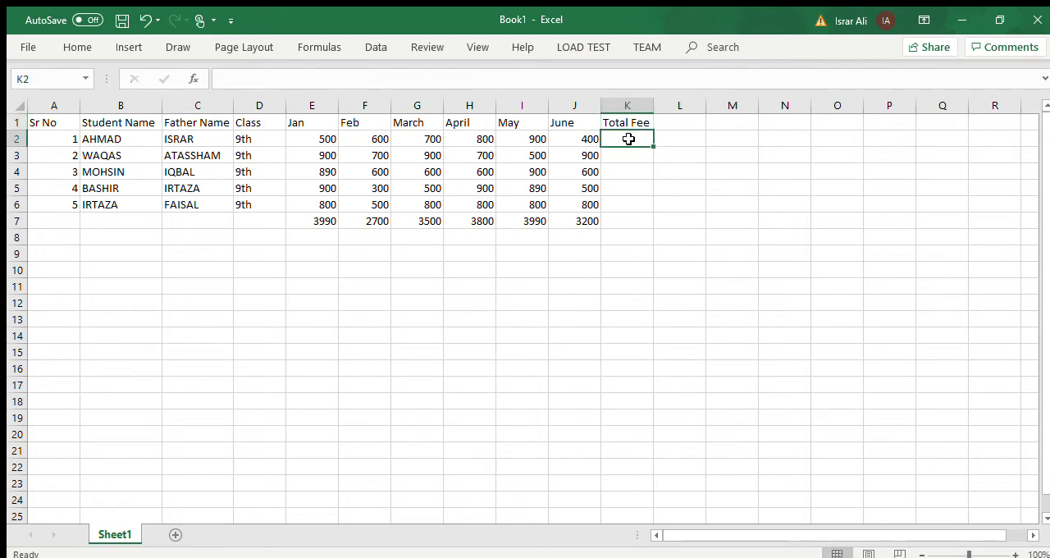
type("=sum(")
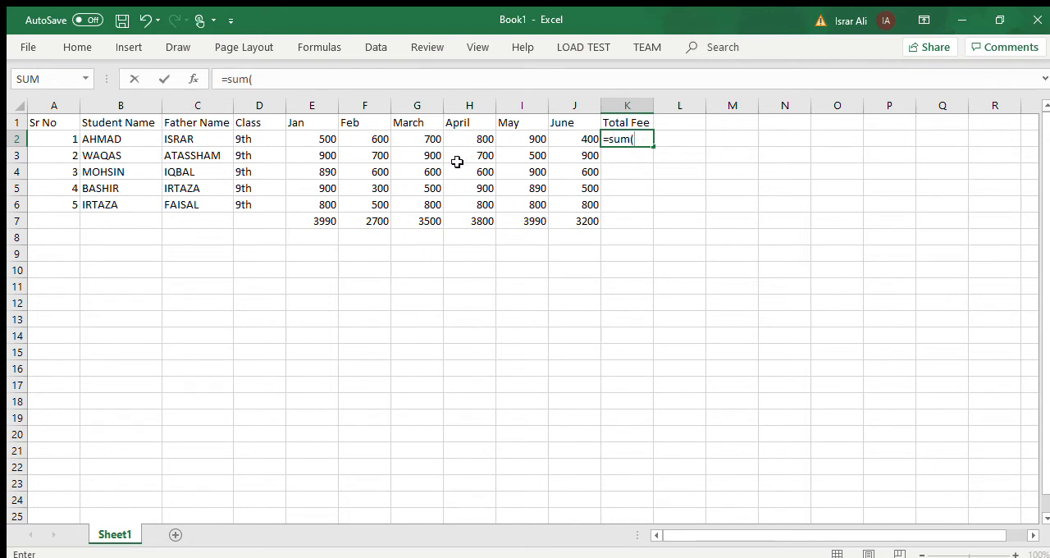
left_click(315, 138)
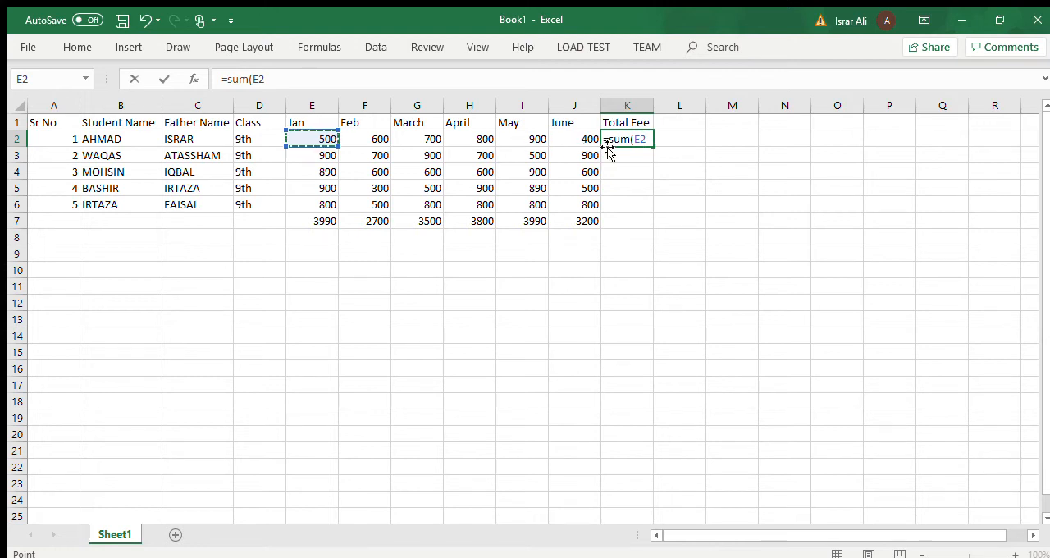
key("F8")
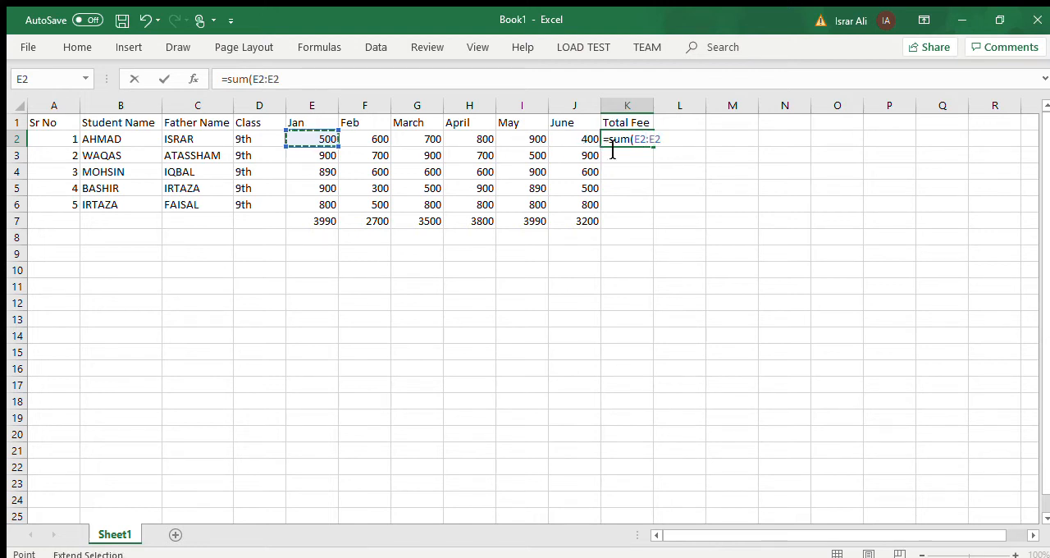
left_click(578, 137)
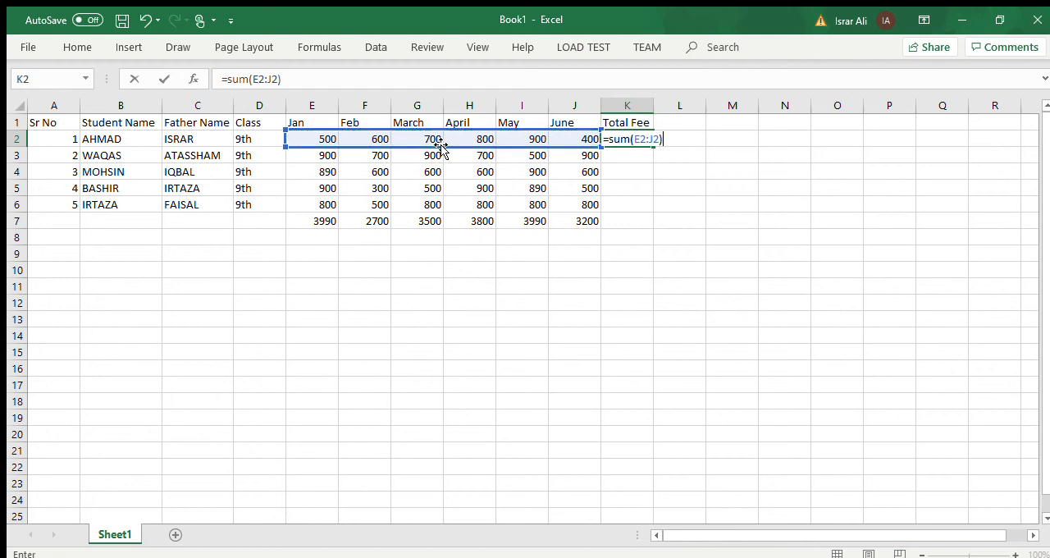
key("Return")
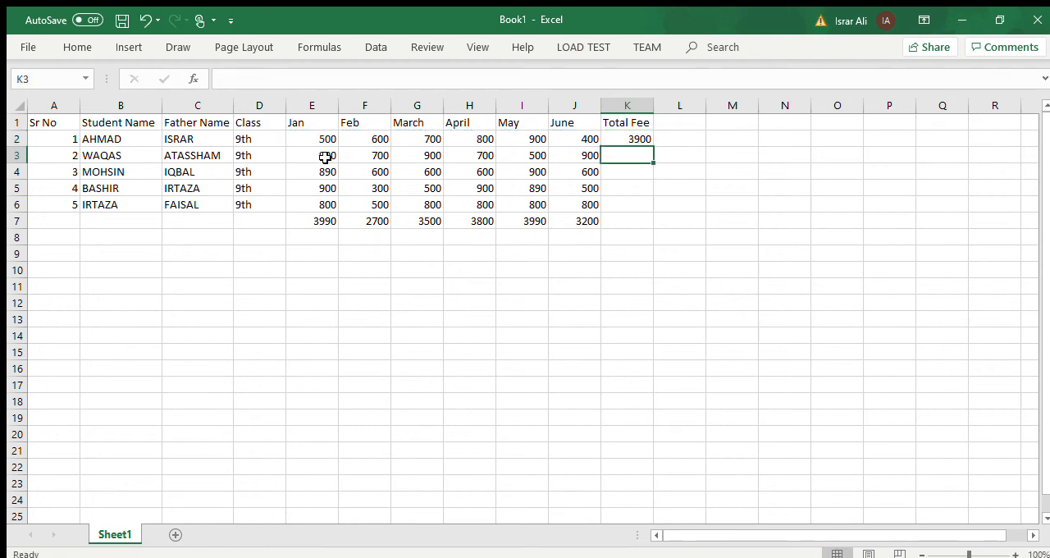
Fill the Total Fee formula from K2 down to K6 for the remaining students.
left_click(625, 137)
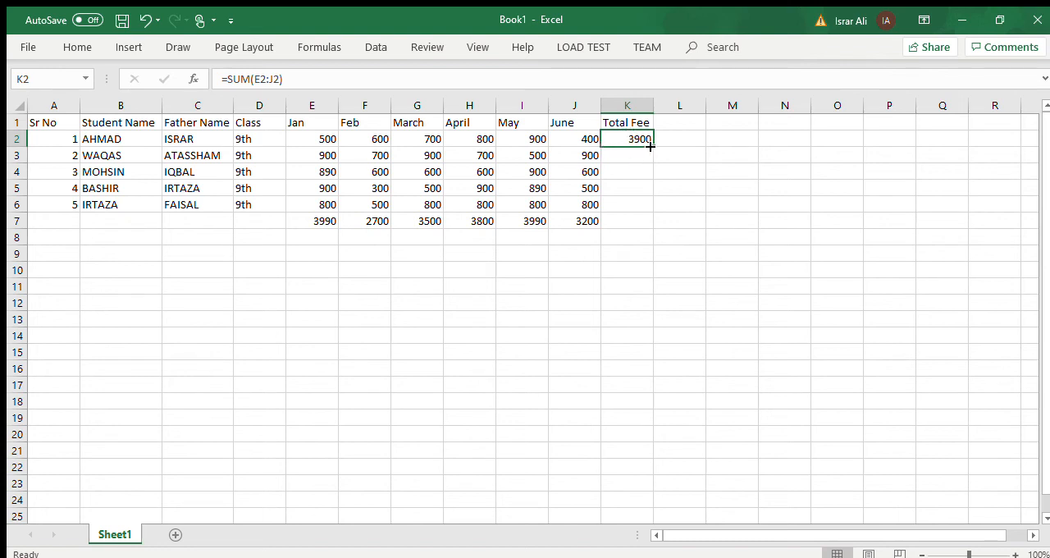
left_click_drag(651, 144, 659, 216)
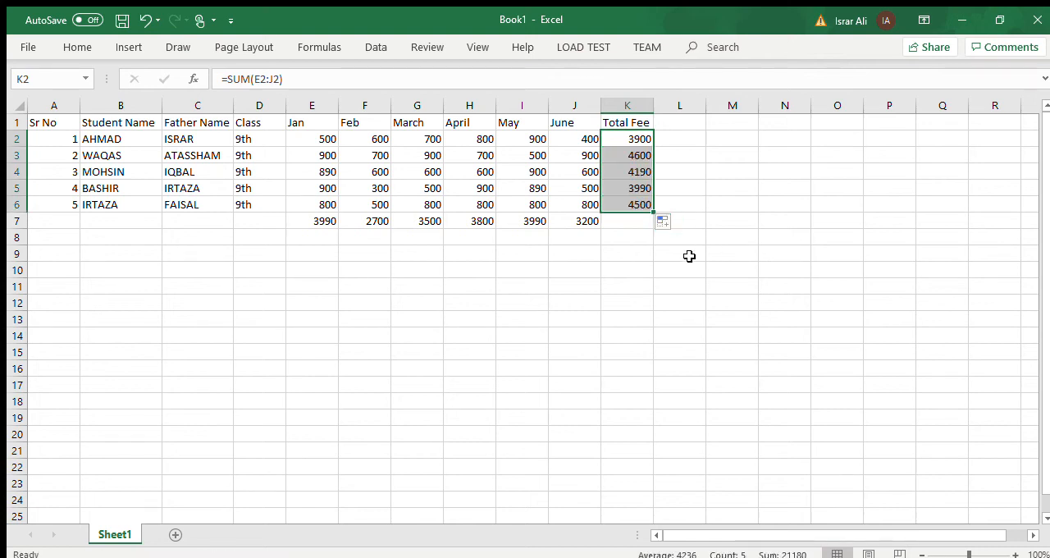
left_click(573, 303)
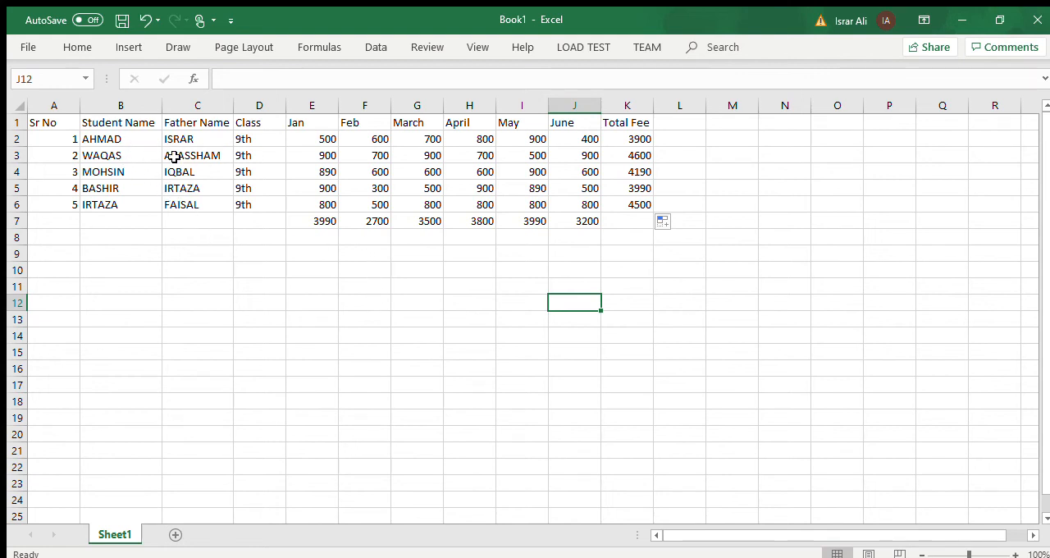
Add the first student's Jan, March, May and June fees in F12 with the formula =SUM(E2+G2+I2+J2).
left_click(349, 301)
type("=")
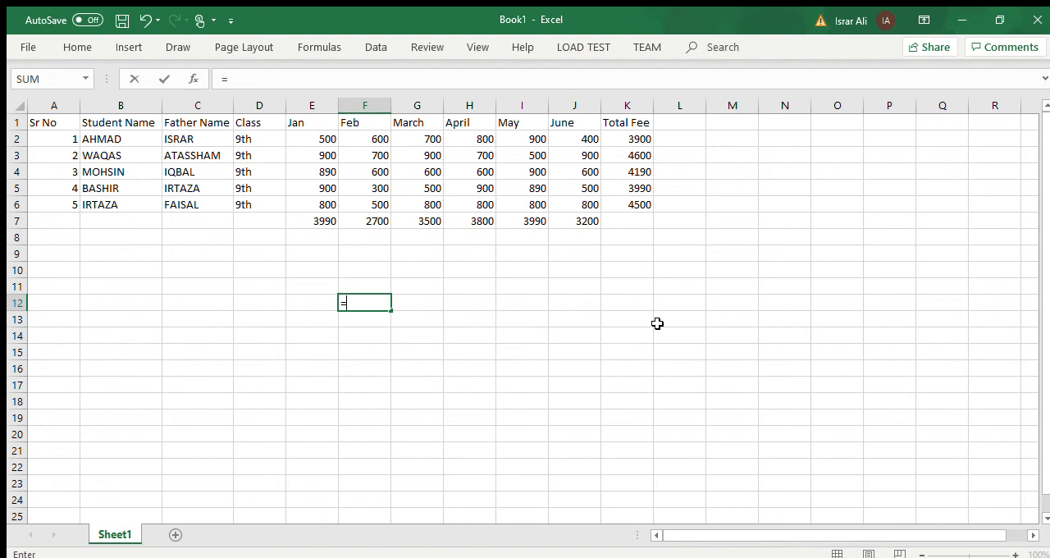
type("Sum(")
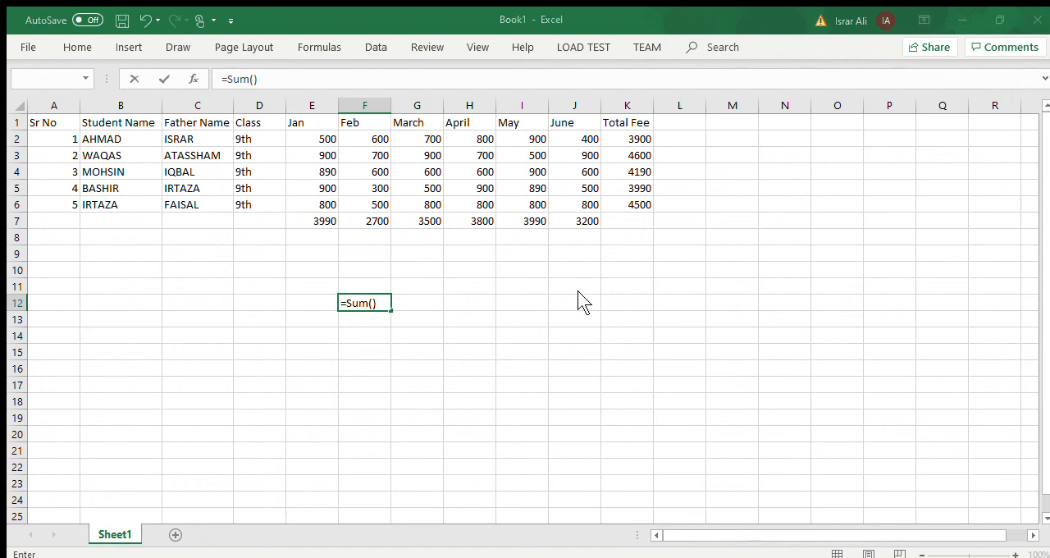
left_click(717, 224)
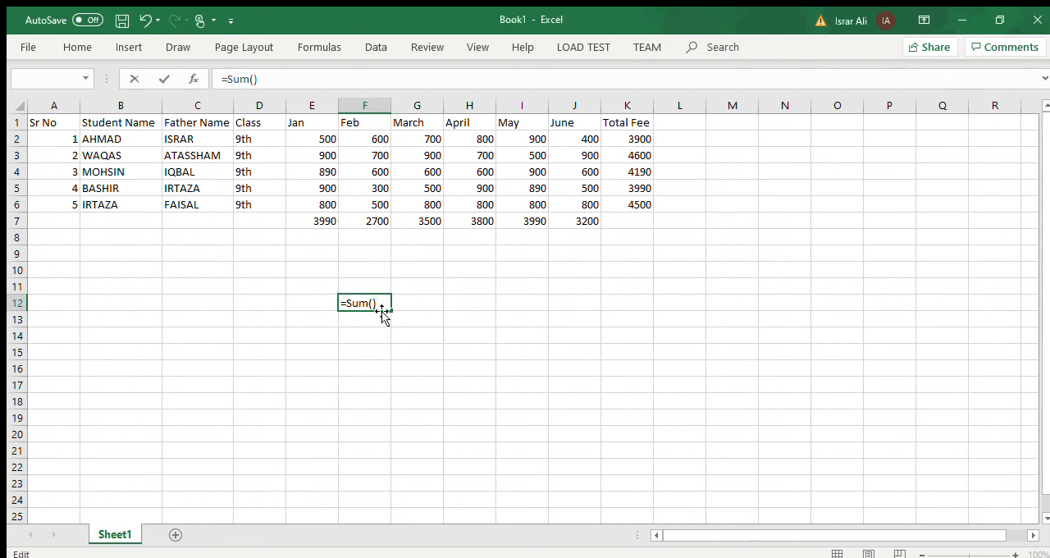
left_click(327, 140)
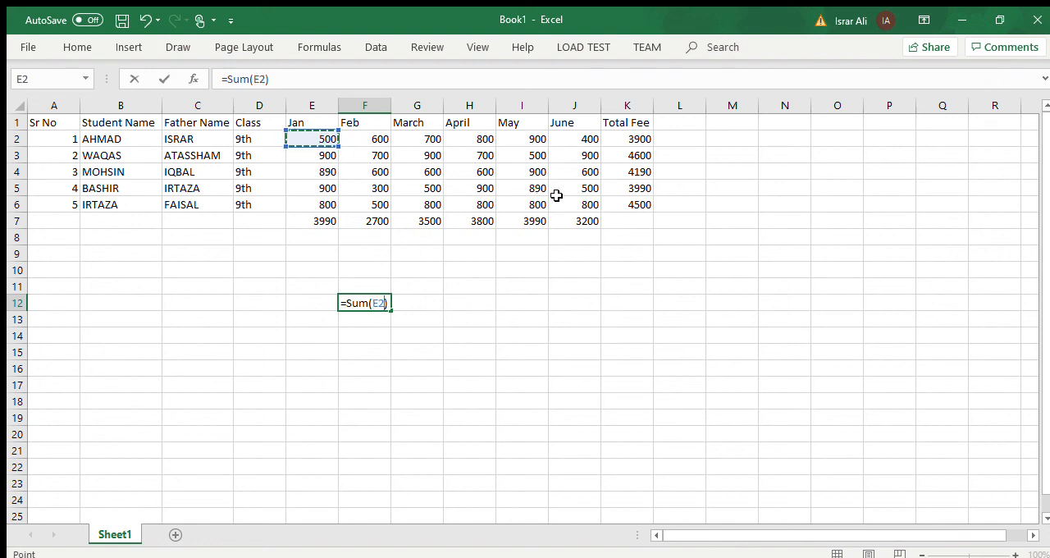
type("+")
key("BackSpace")
type("+")
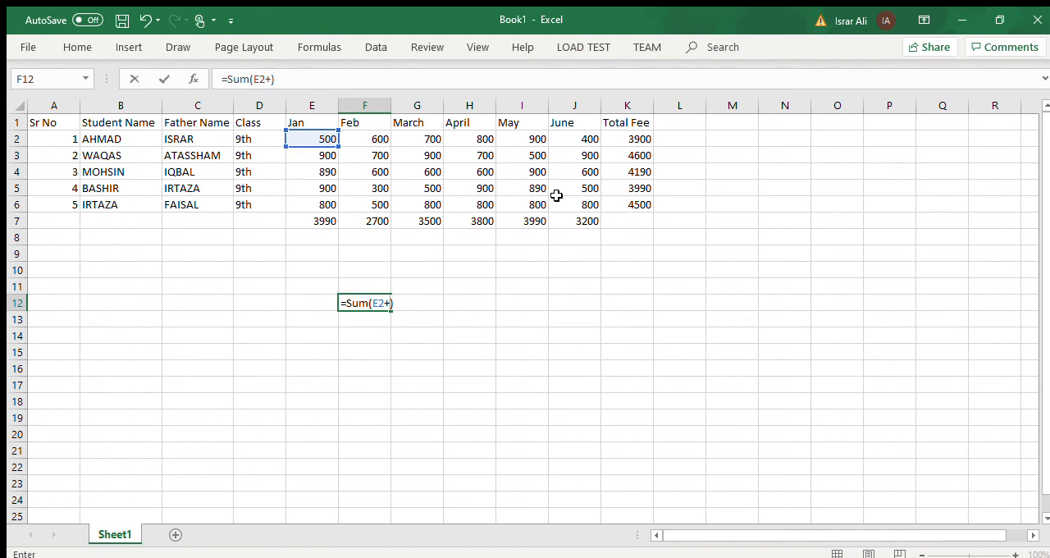
left_click(434, 136)
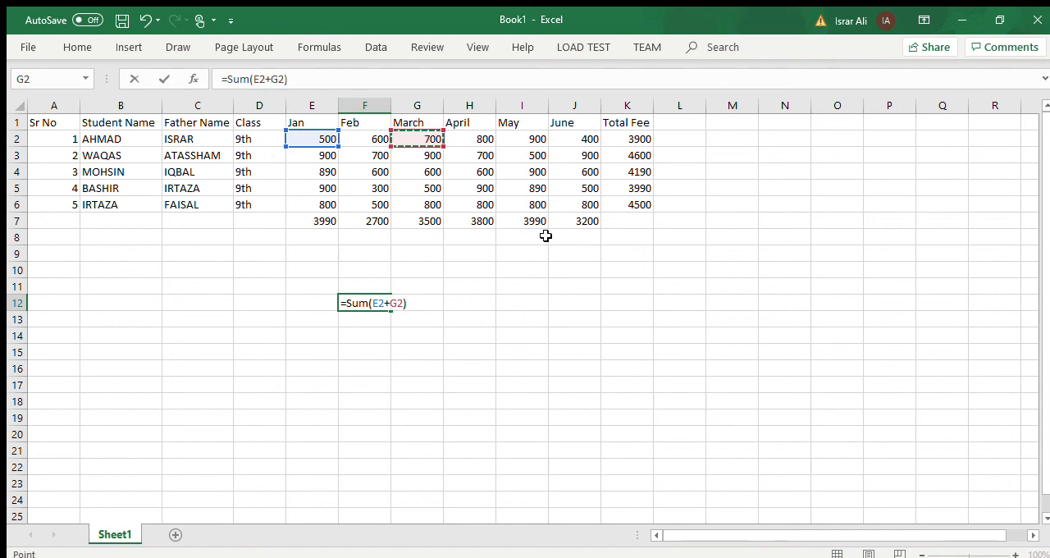
type("+")
left_click(533, 140)
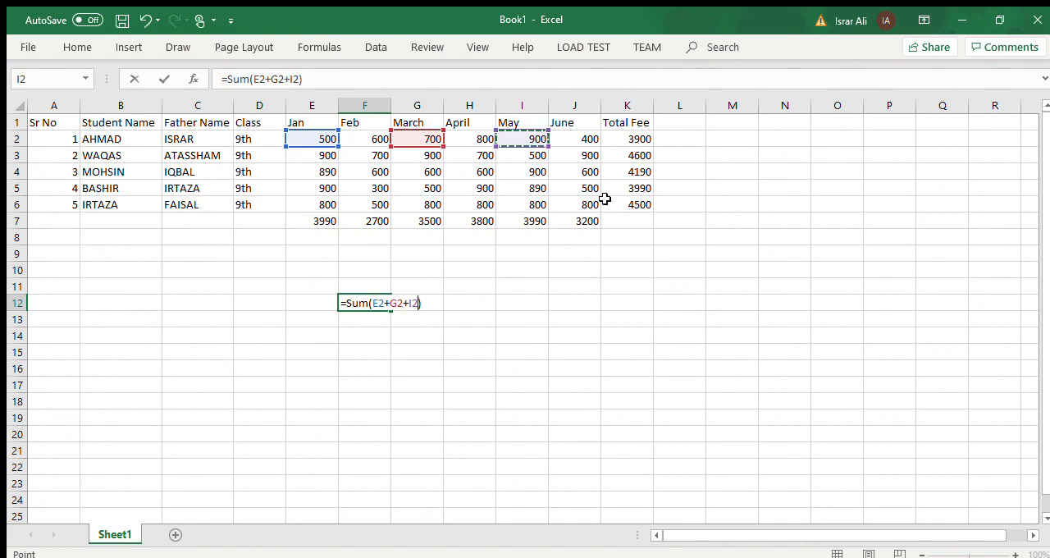
type("+")
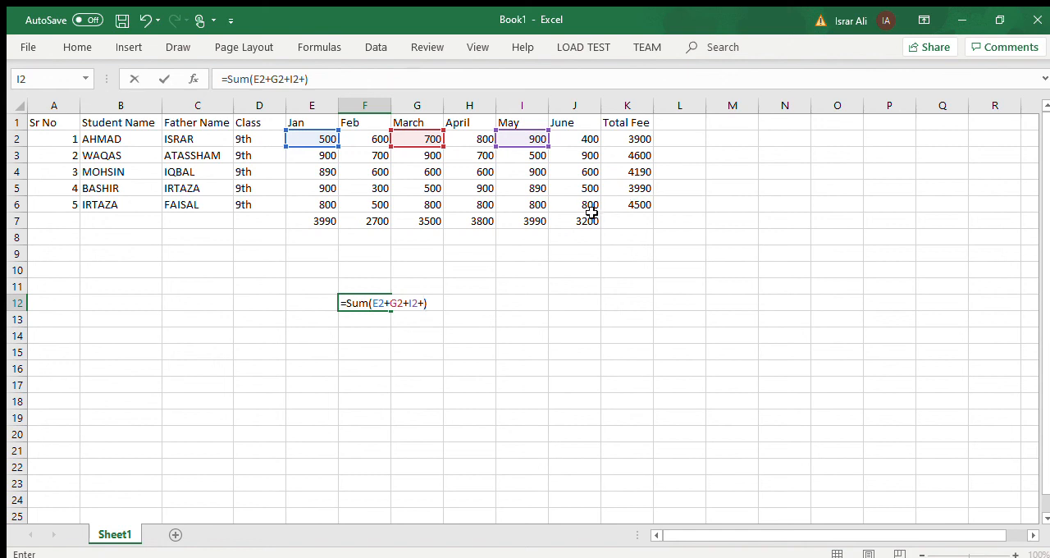
left_click(568, 138)
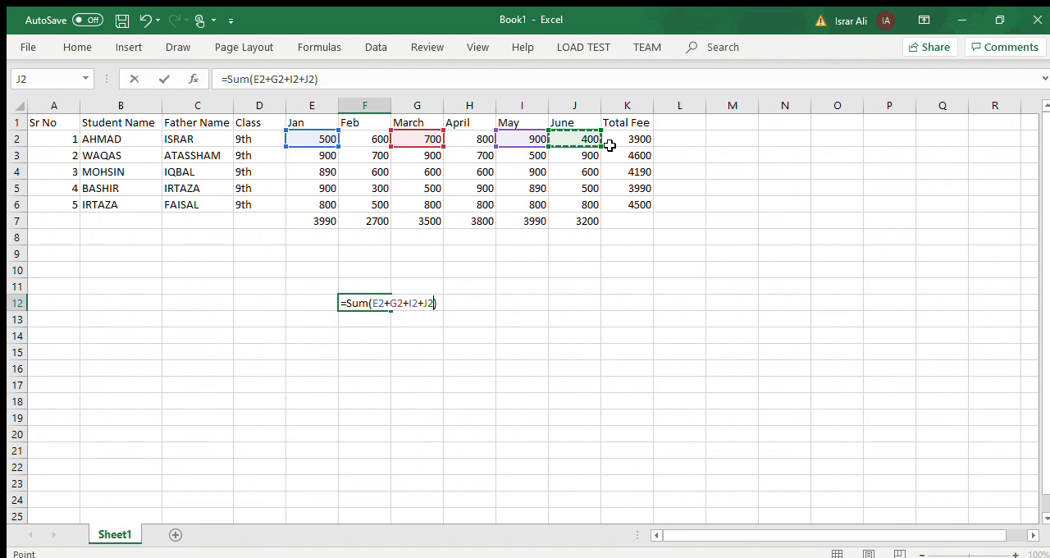
key("Return")
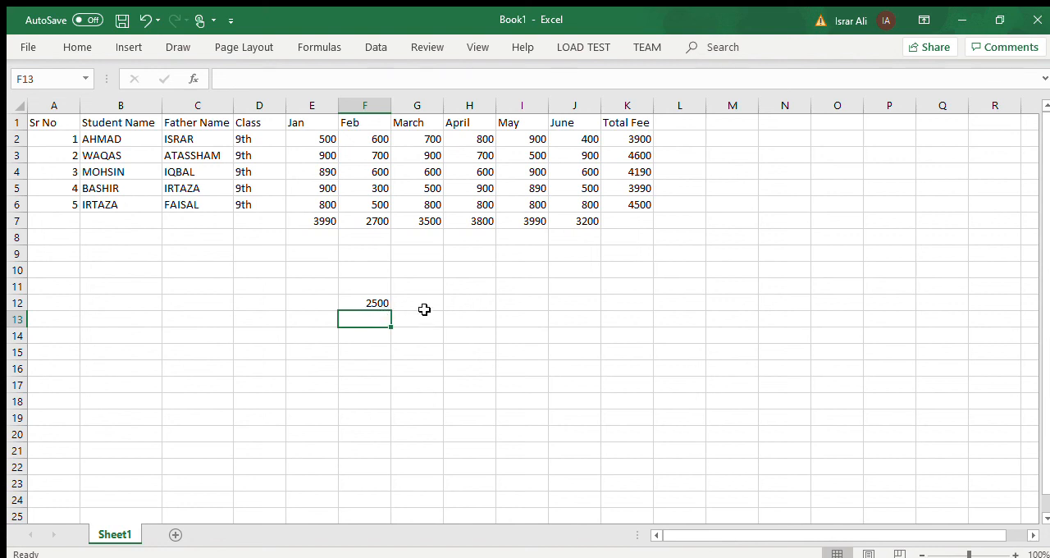
Clear the selected-months formula from F12.
left_click(379, 303)
key("BackSpace")
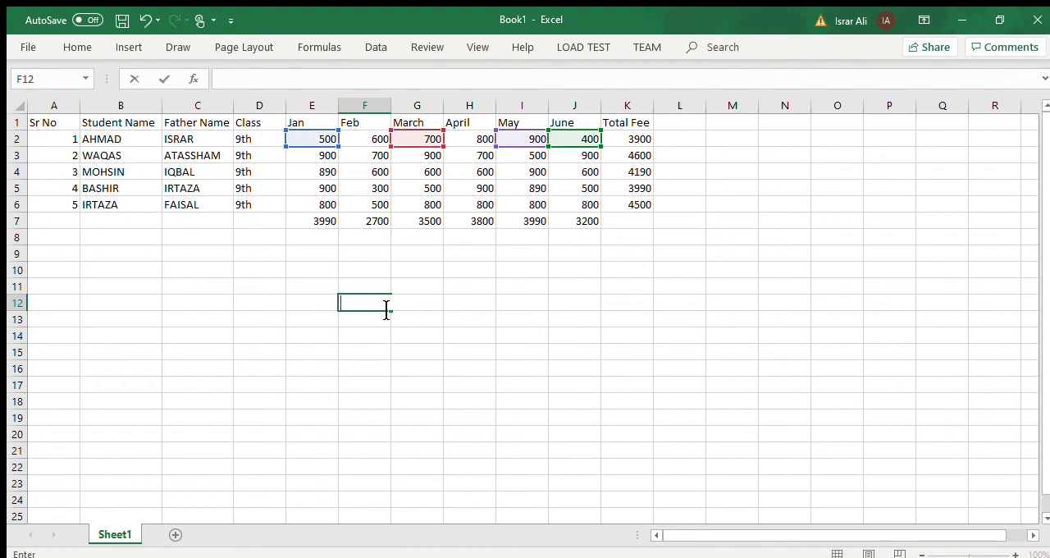